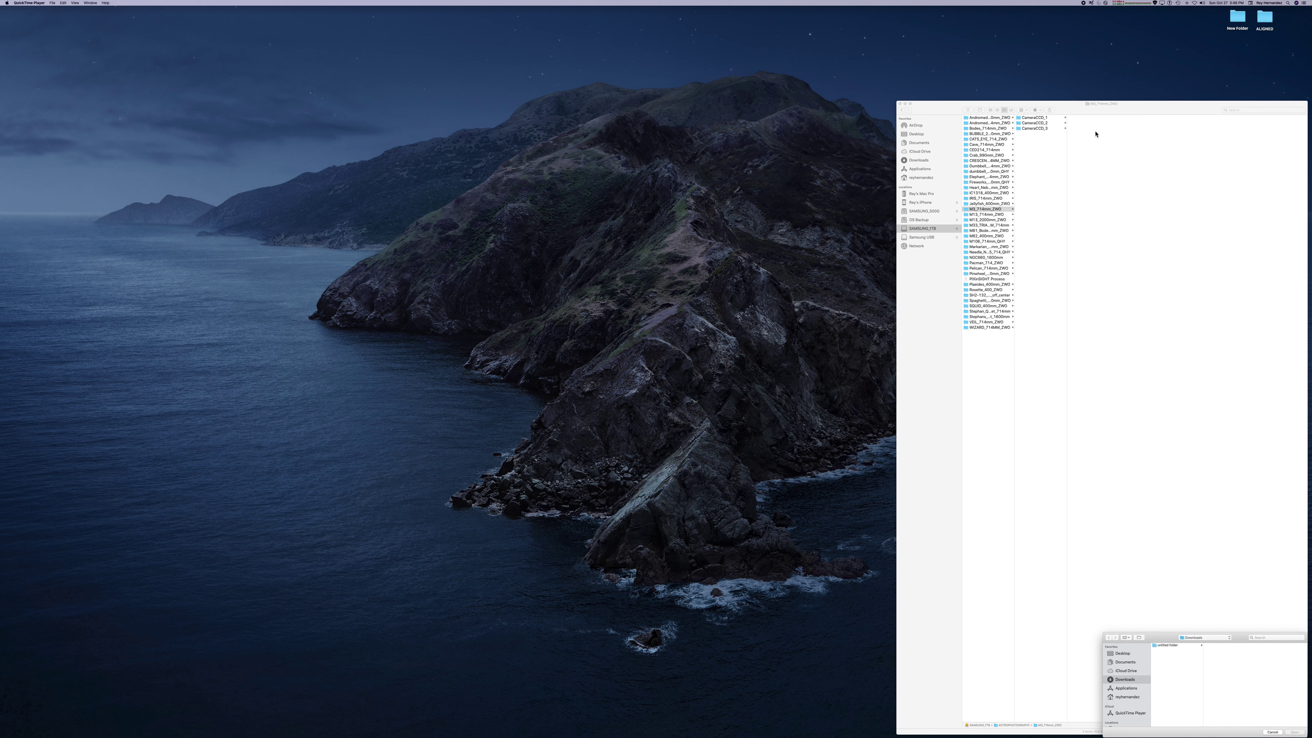
# Move the drive's Finder window up and left, then open the CED214_714mm target folder
pyautogui.moveTo(1094, 113); pyautogui.dragTo(1095, 66)
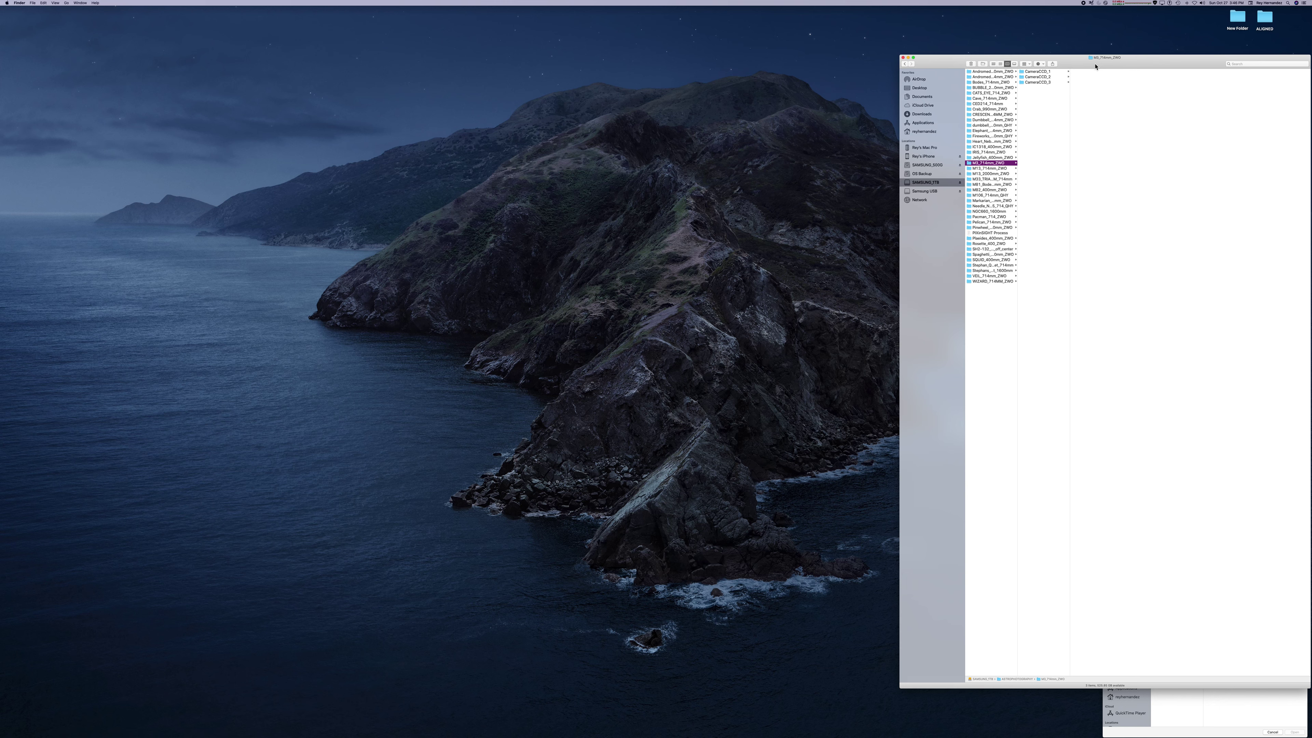
pyautogui.moveTo(1108, 66); pyautogui.dragTo(1108, 67)
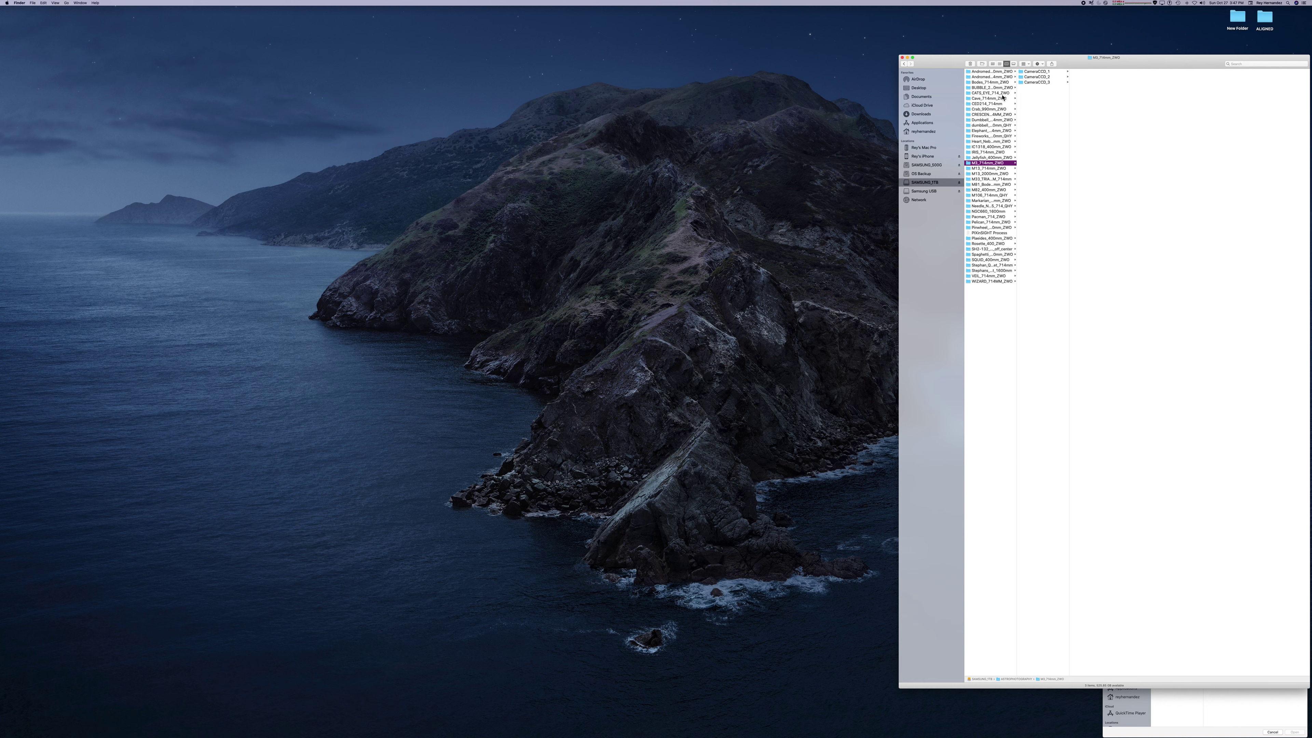
pyautogui.click(986, 105)
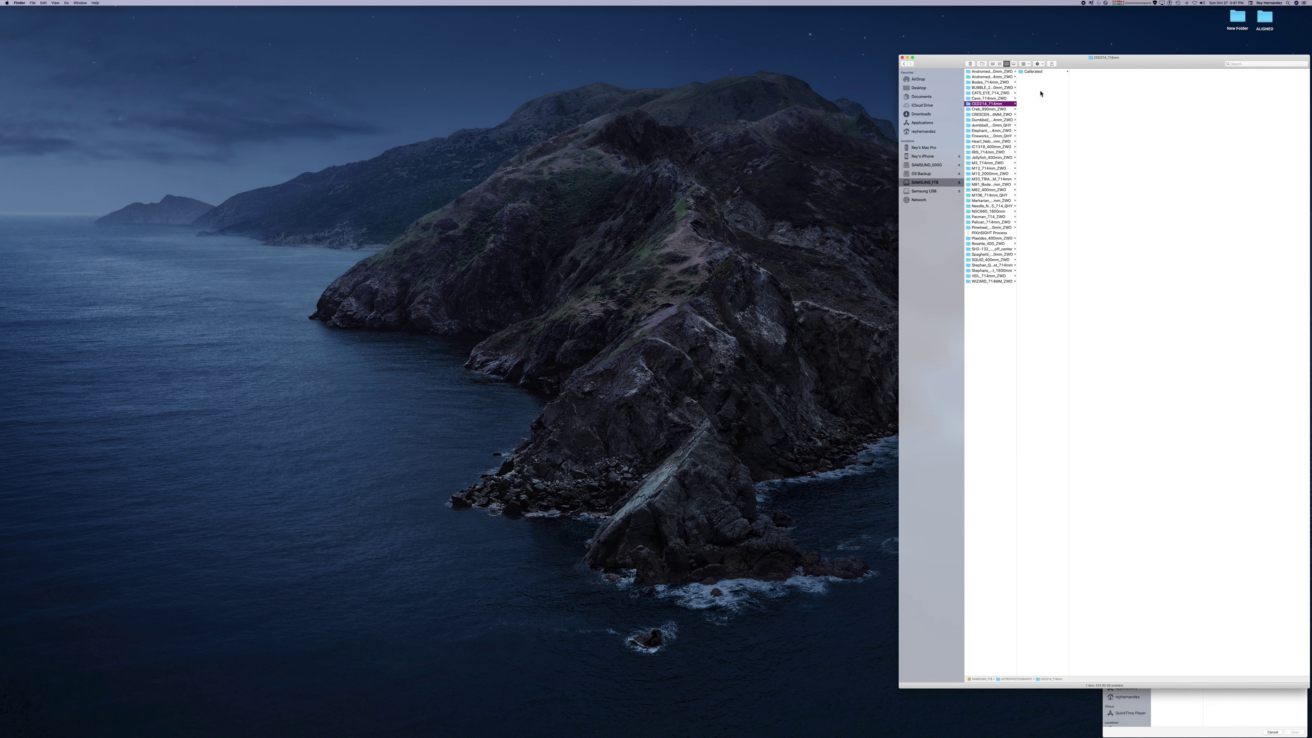
# In the Calibrated folder, widen the file column and open the CAM1 20-12-28 .xisf frame in PixInsight
pyautogui.click(1033, 73)
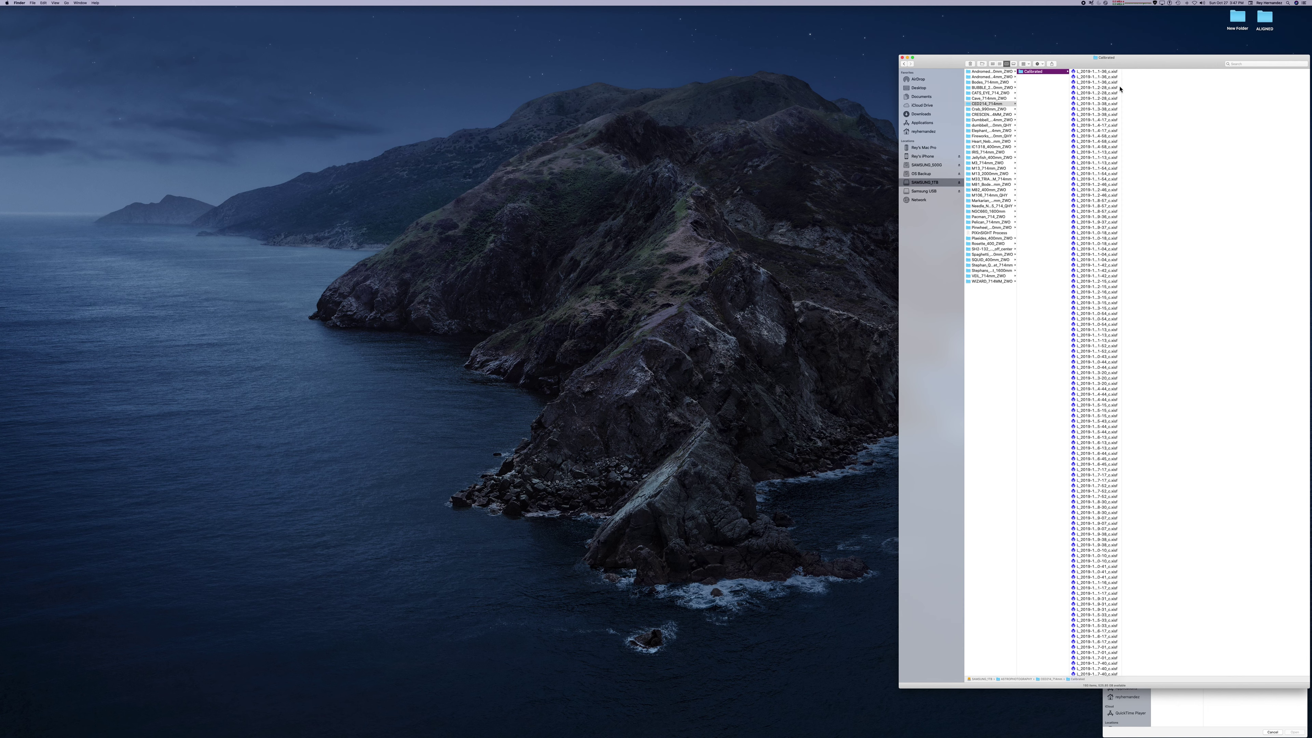
pyautogui.moveTo(1119, 89); pyautogui.dragTo(1254, 95)
pyautogui.click(1106, 97)
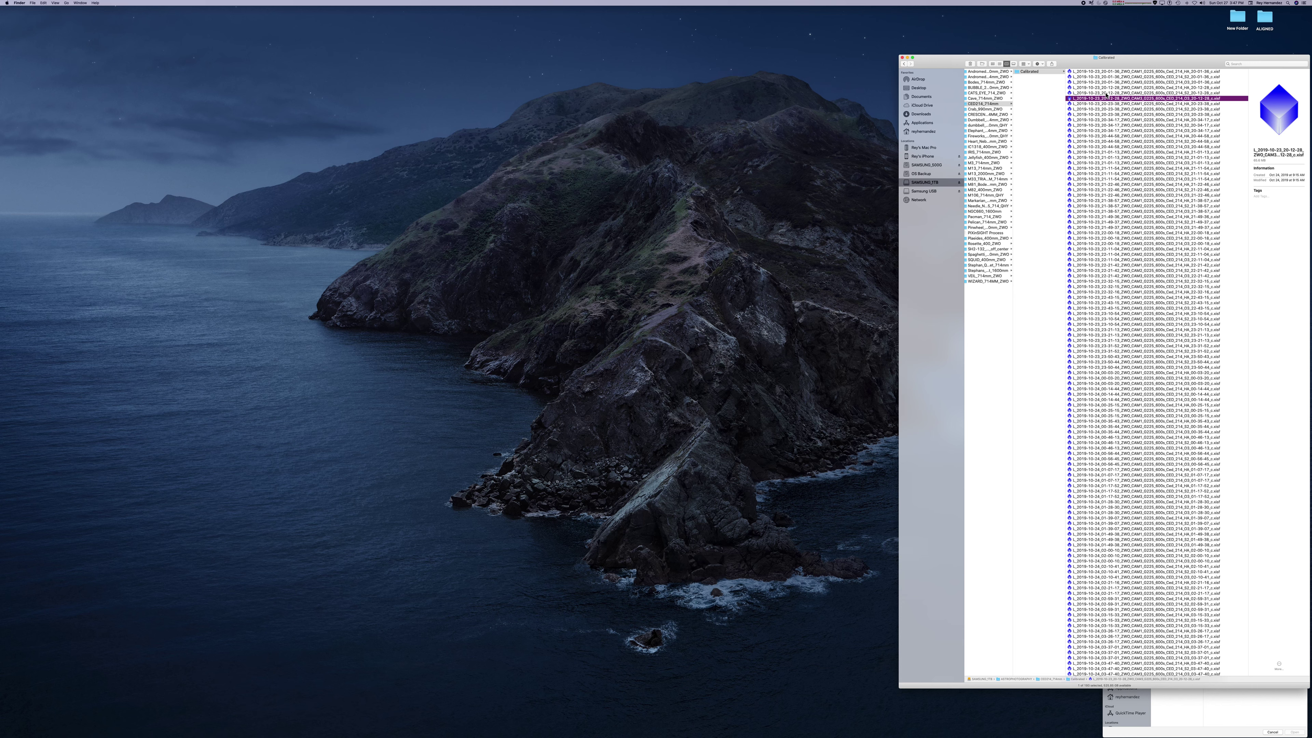
pyautogui.click(1134, 88)
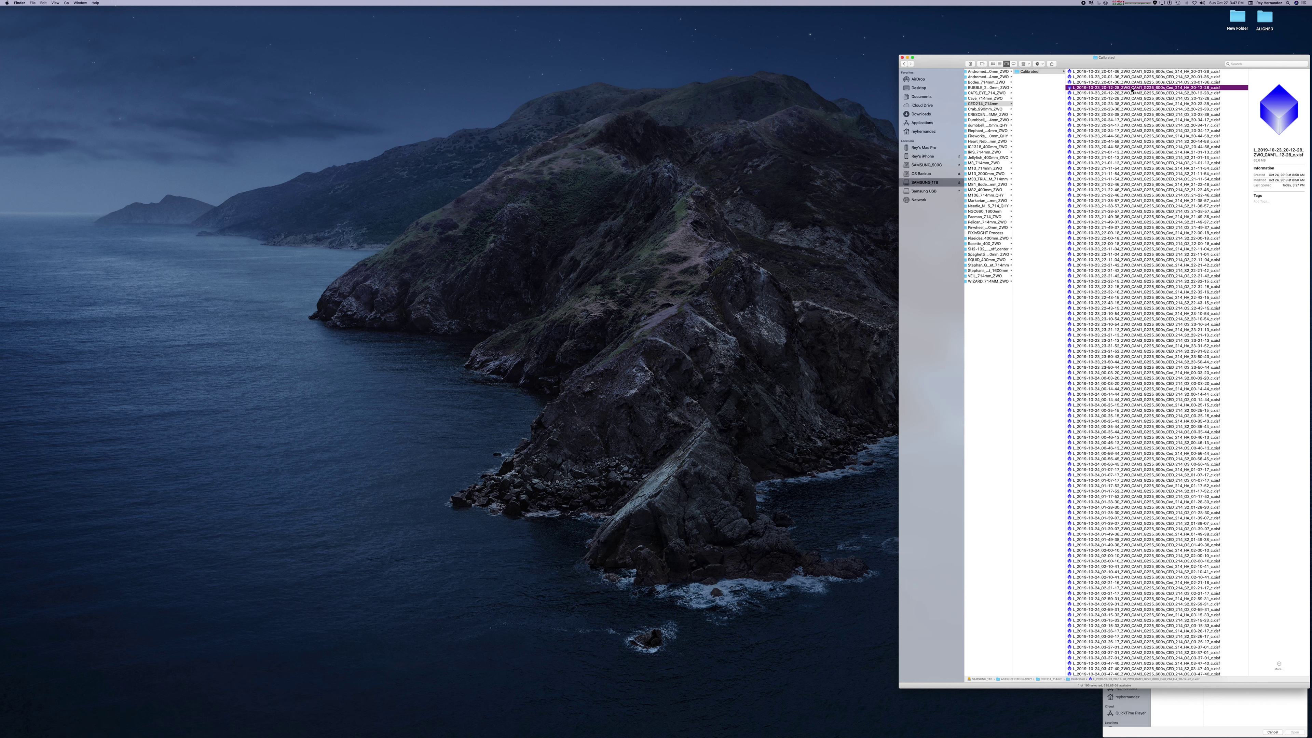
pyautogui.doubleClick(1132, 90)
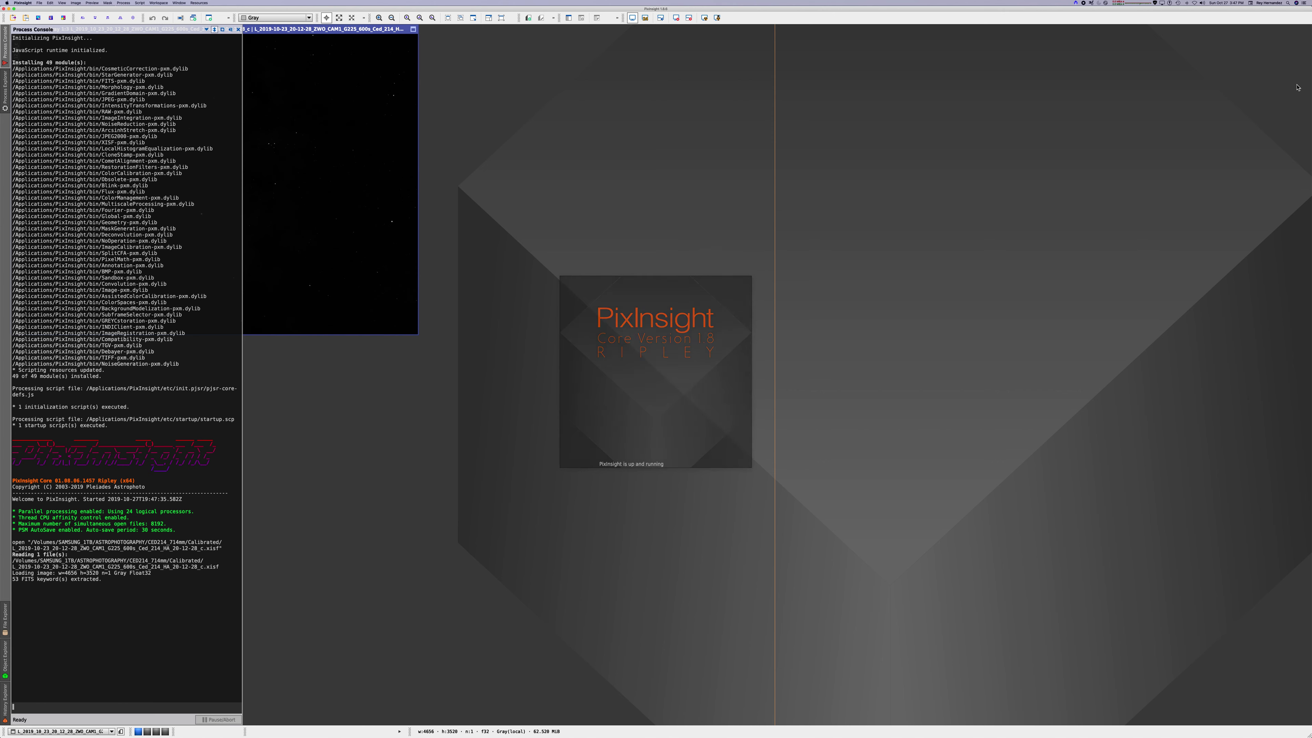
# AutoStretch the 20-12-28 Ha frame, zoom it to 1:1 and place its window top-left
pyautogui.moveTo(1309, 86); pyautogui.dragTo(895, 75)
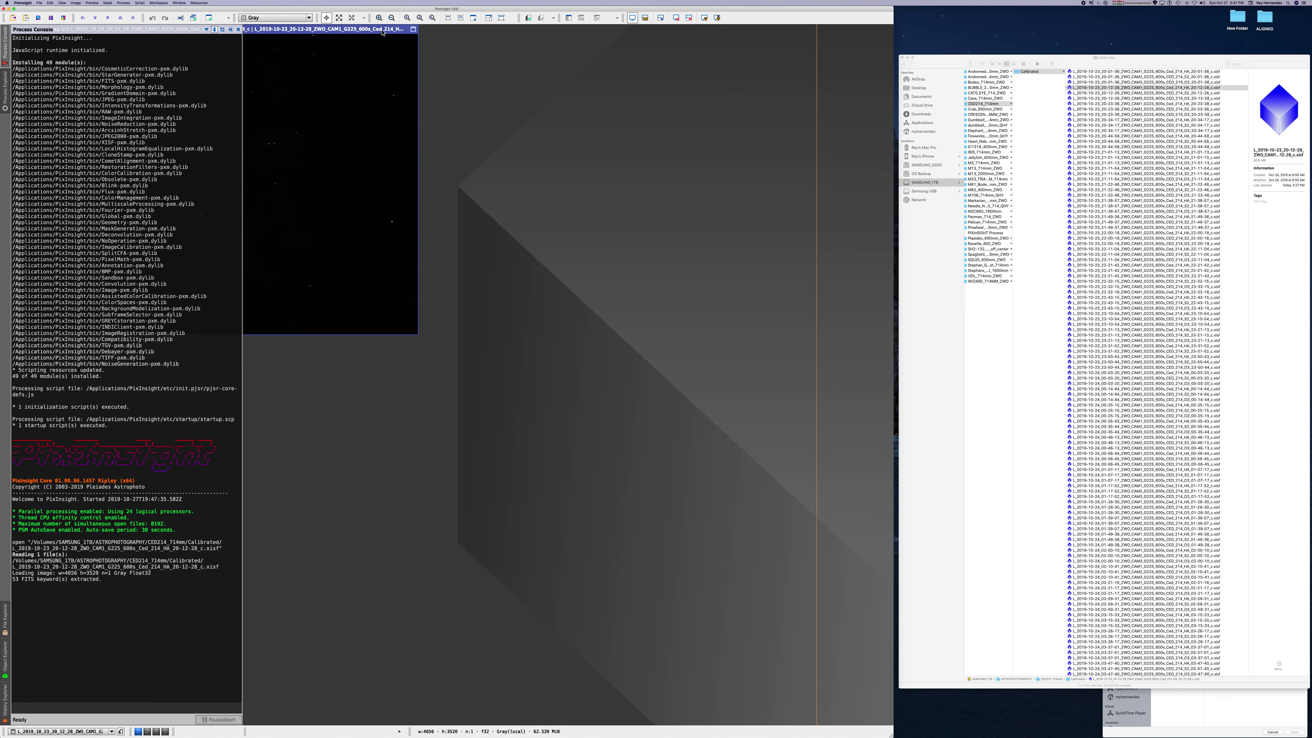
pyautogui.click(705, 21)
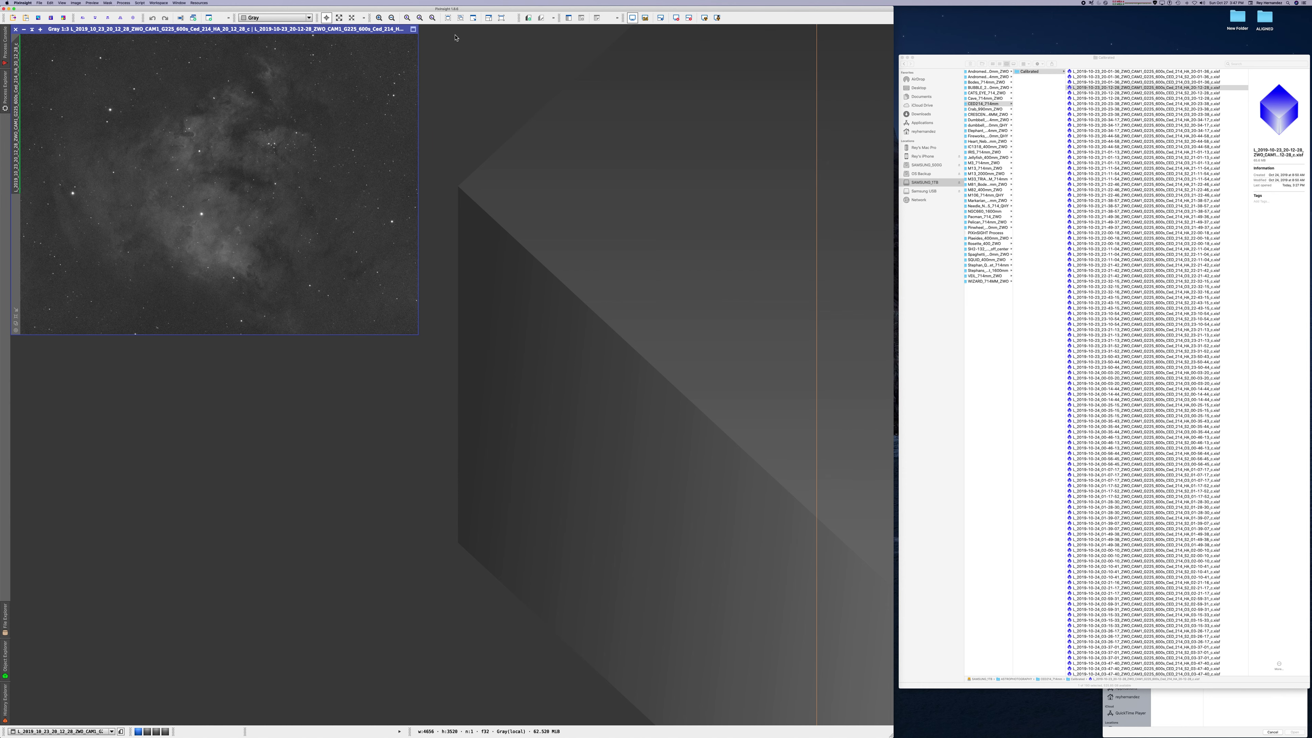
pyautogui.click(352, 19)
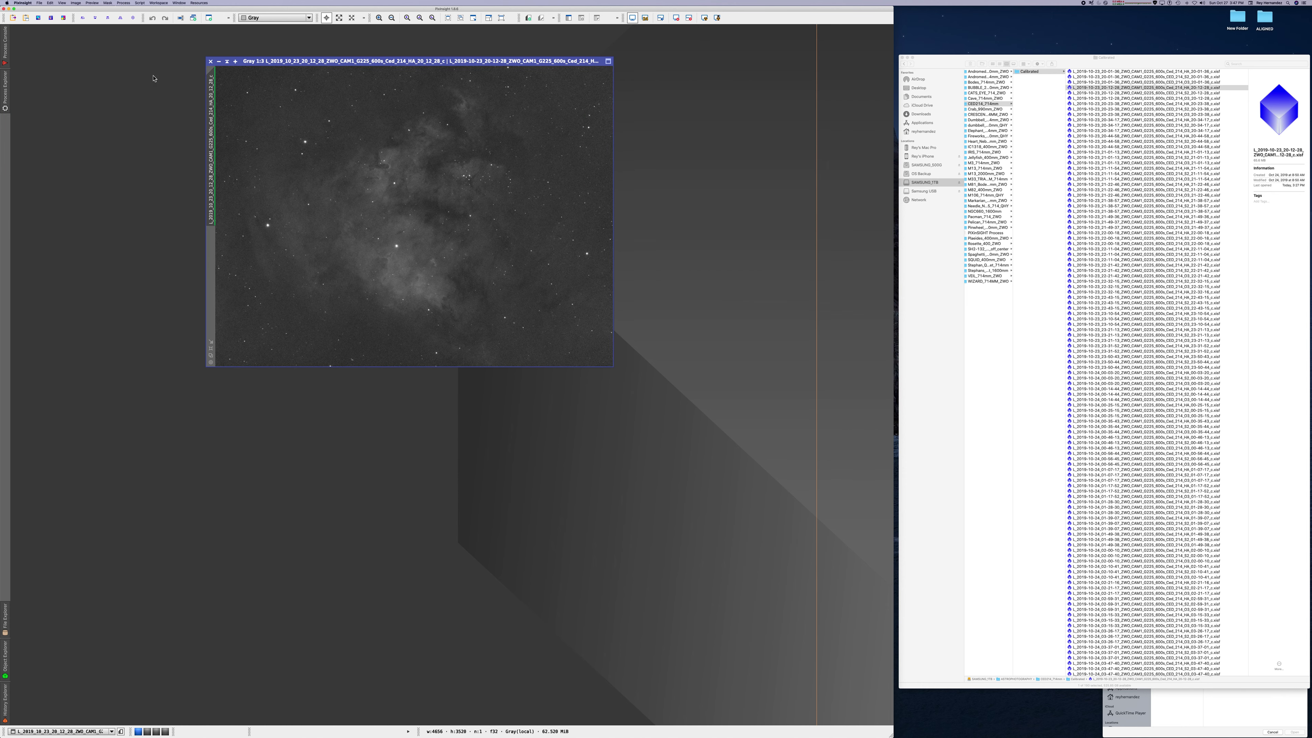
pyautogui.click(379, 19)
pyautogui.click(379, 18)
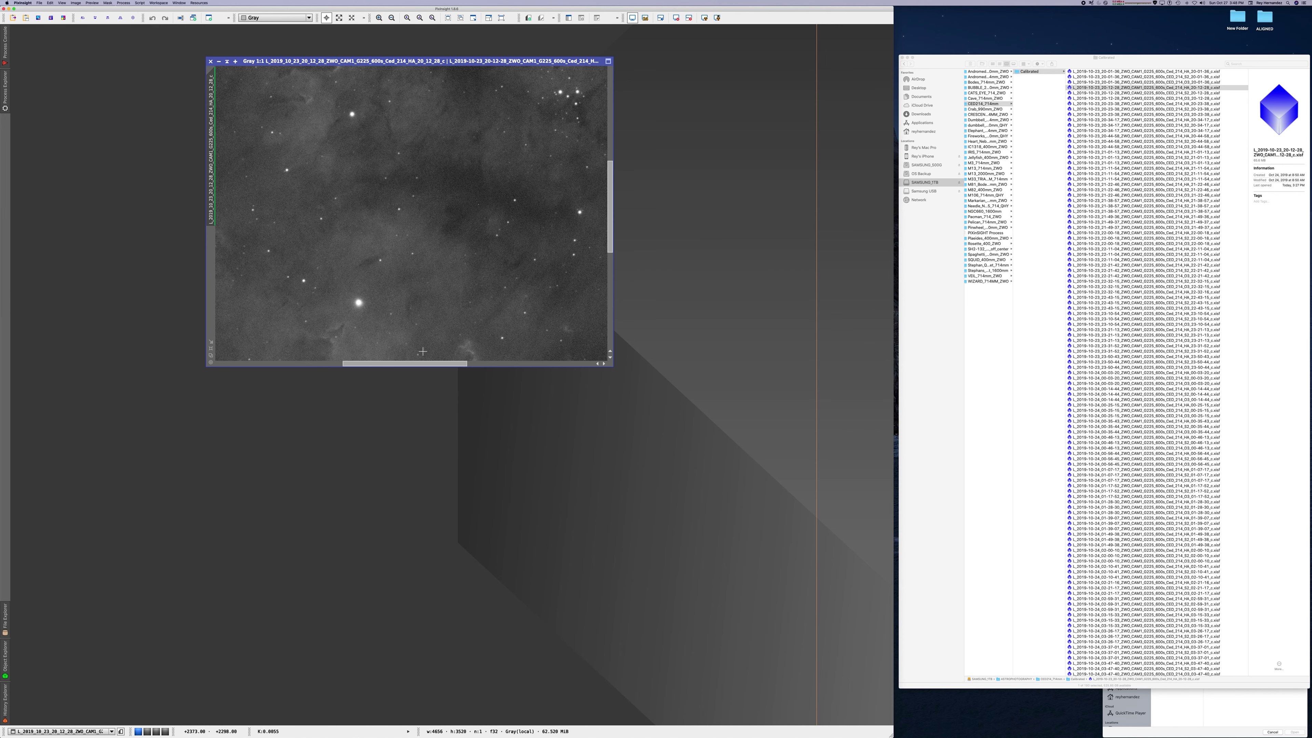
pyautogui.moveTo(448, 364); pyautogui.dragTo(419, 370)
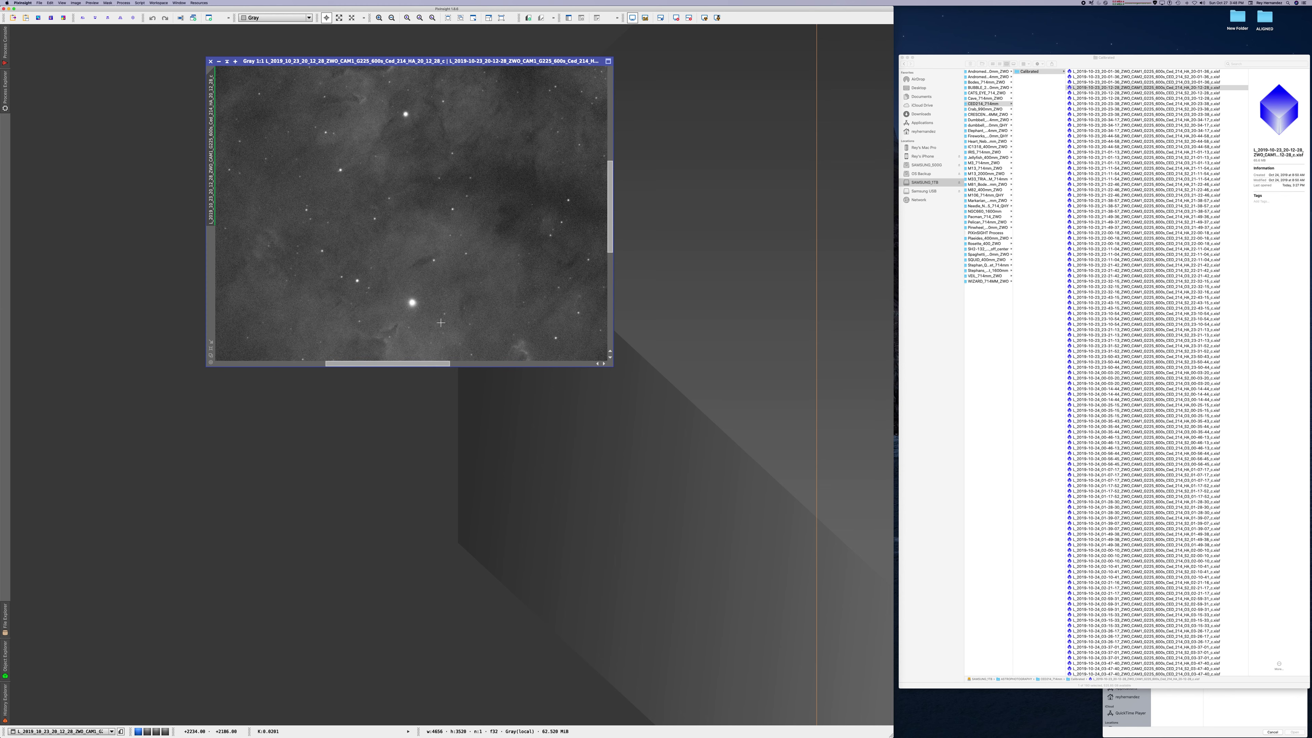
pyautogui.moveTo(488, 61); pyautogui.dragTo(306, 41)
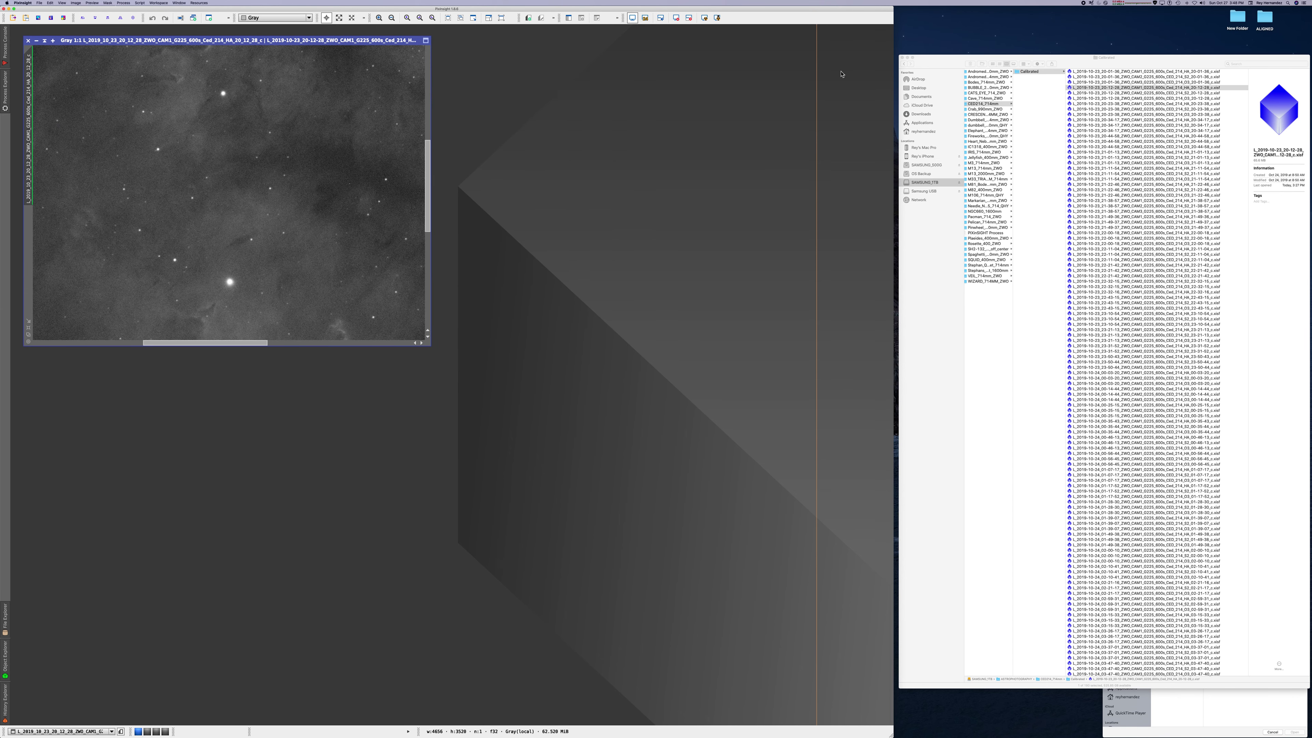
pyautogui.click(6, 91)
# Launch StarAlignment with the L_2019_10_23_20_12_28 view as reference and Generate drizzle data enabled
pyautogui.doubleClick(56, 61)
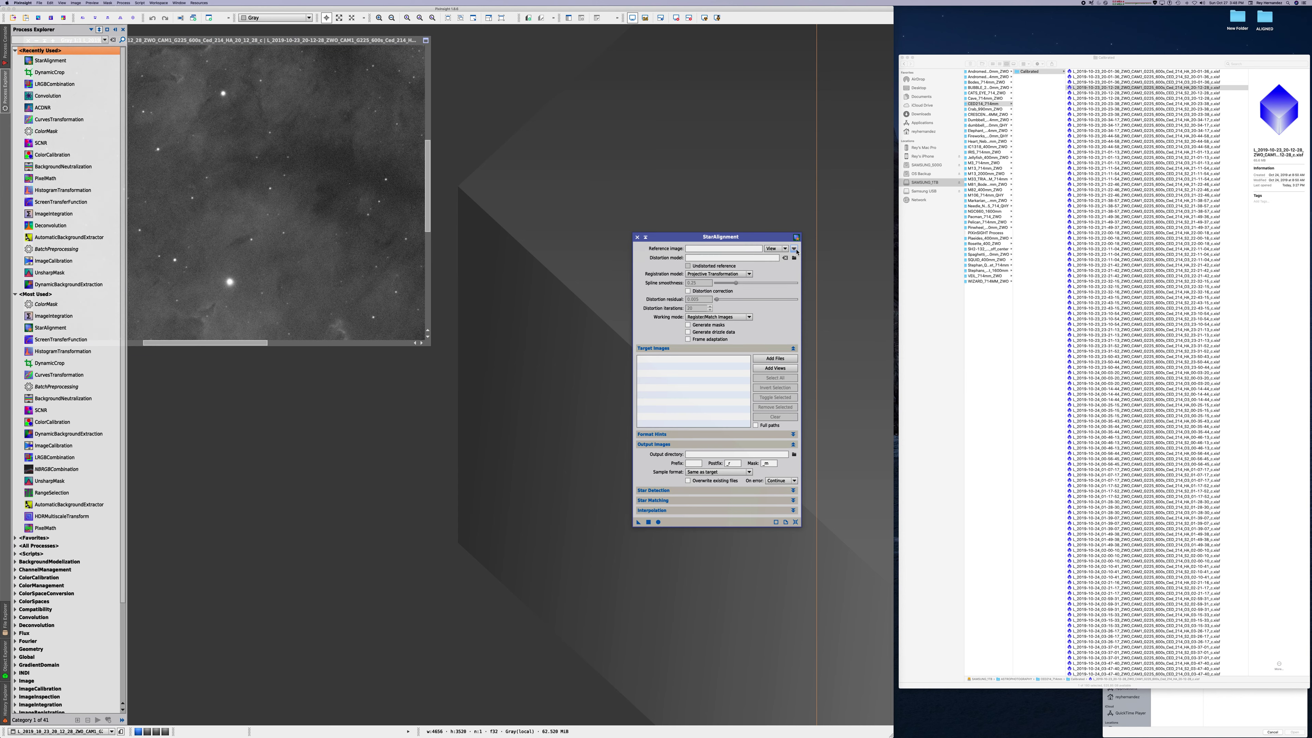
pyautogui.click(797, 252)
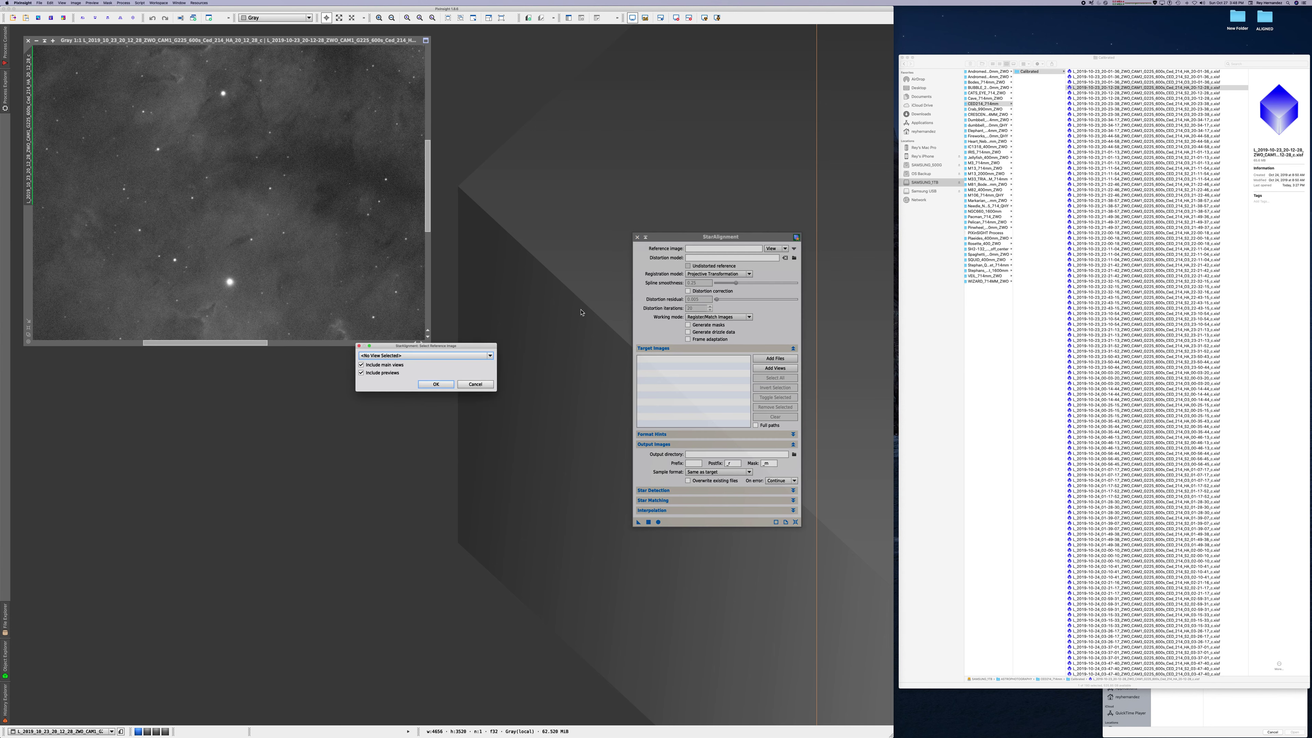
pyautogui.click(486, 356)
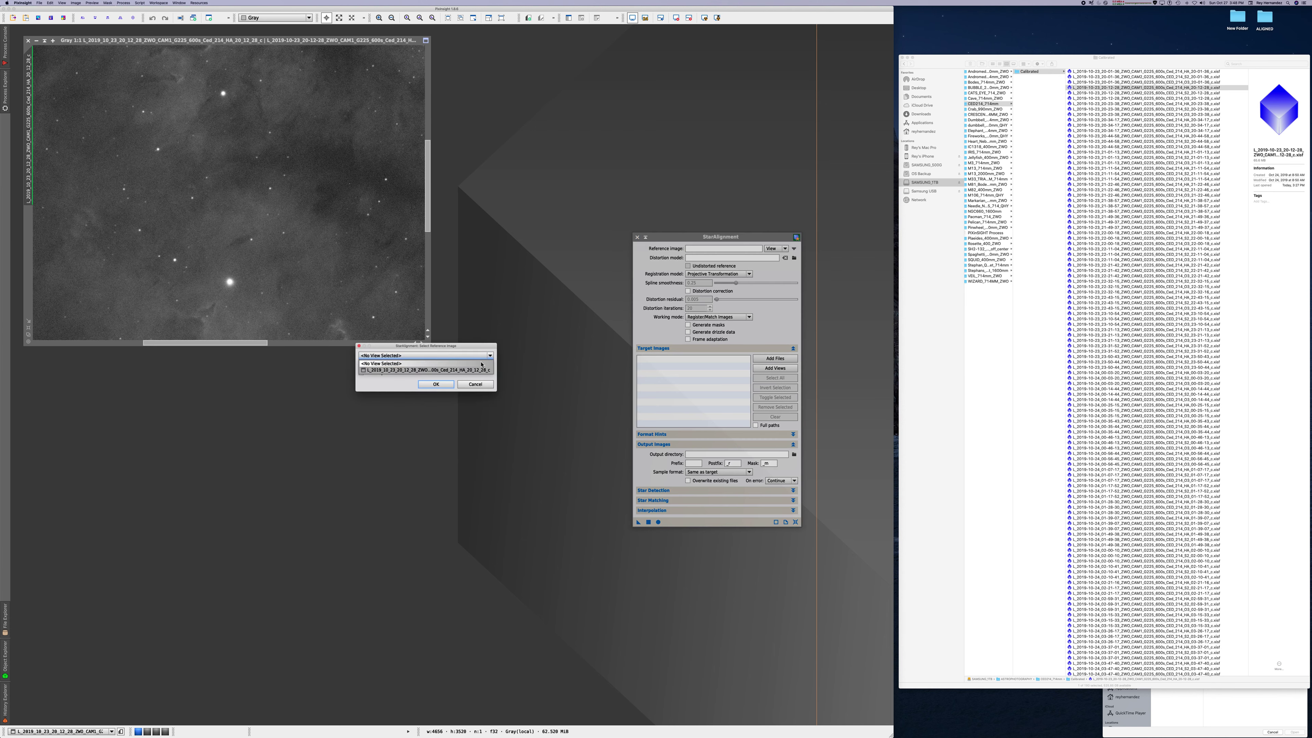
pyautogui.click(459, 371)
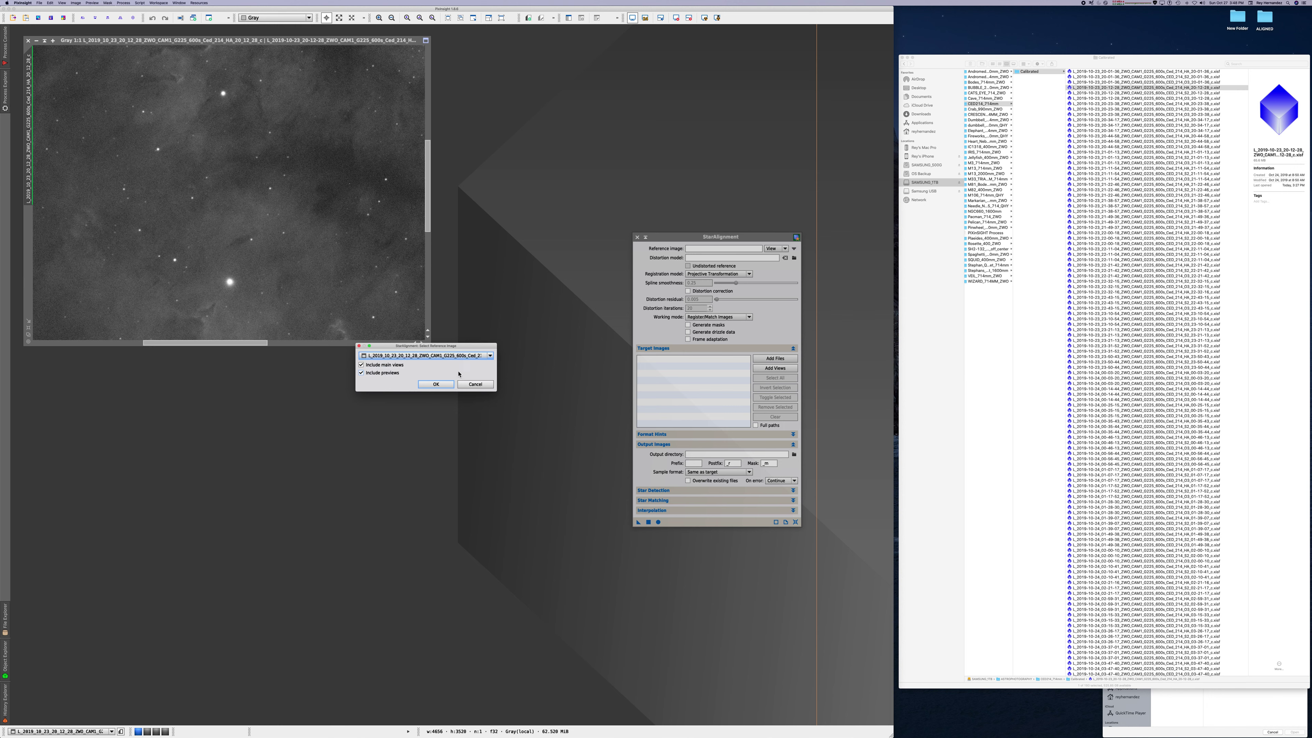
pyautogui.click(442, 387)
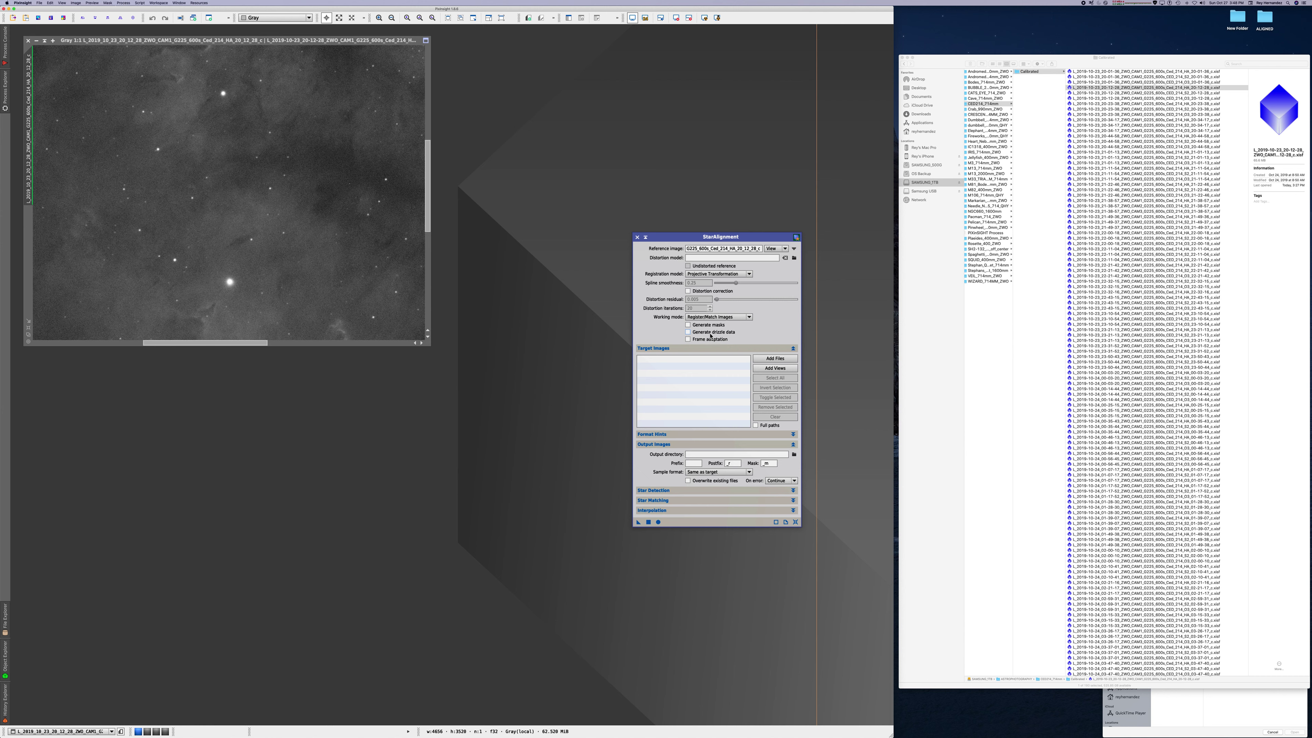
pyautogui.click(711, 335)
# Select all 193 calibrated frames in Finder and drop them into StarAlignment's Target Images list
pyautogui.click(1115, 144)
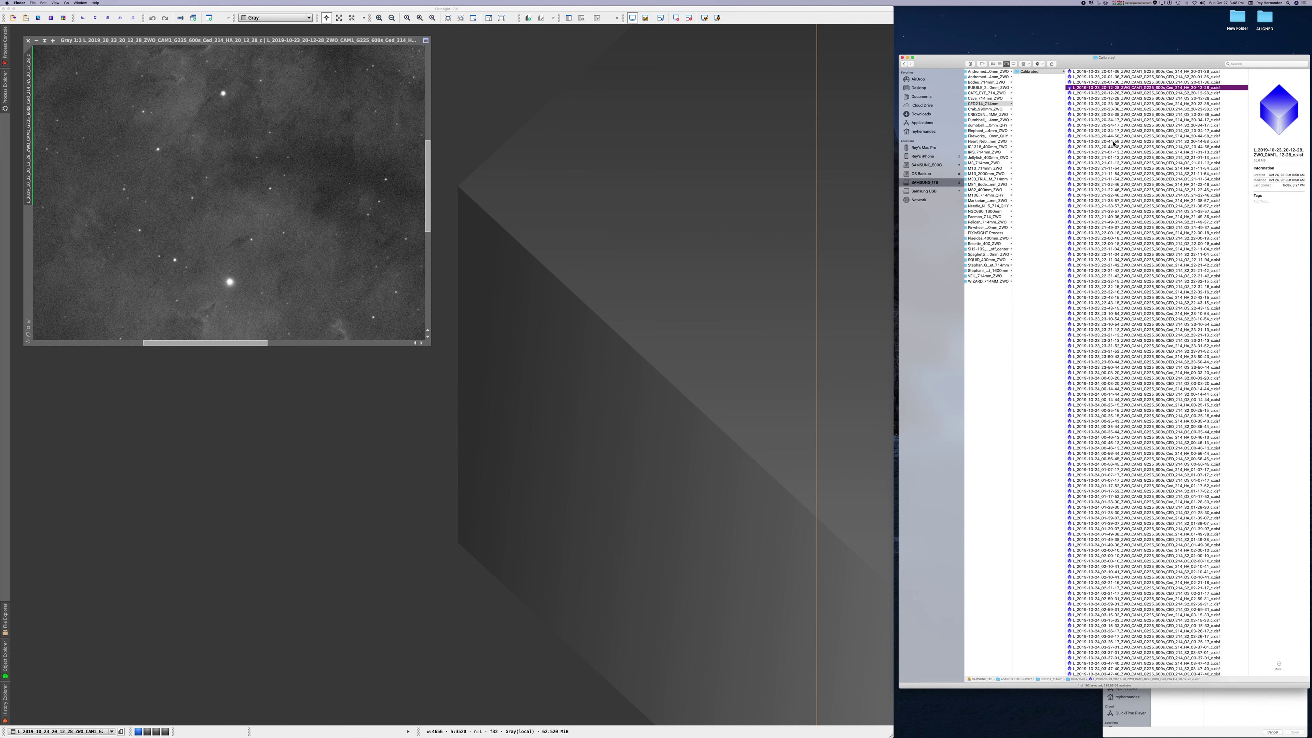
pyautogui.press('super+c')
pyautogui.press('super+a')
pyautogui.press('super+Tab')
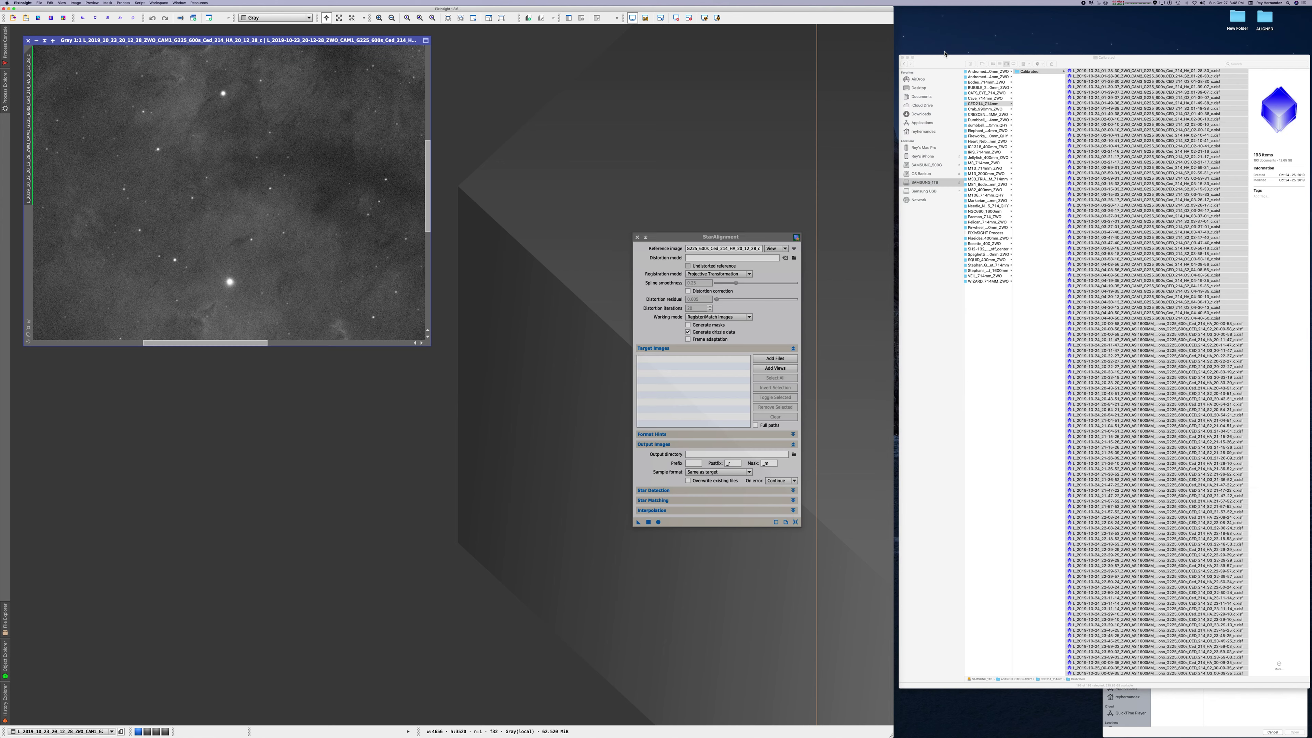
pyautogui.moveTo(1093, 107); pyautogui.dragTo(705, 380)
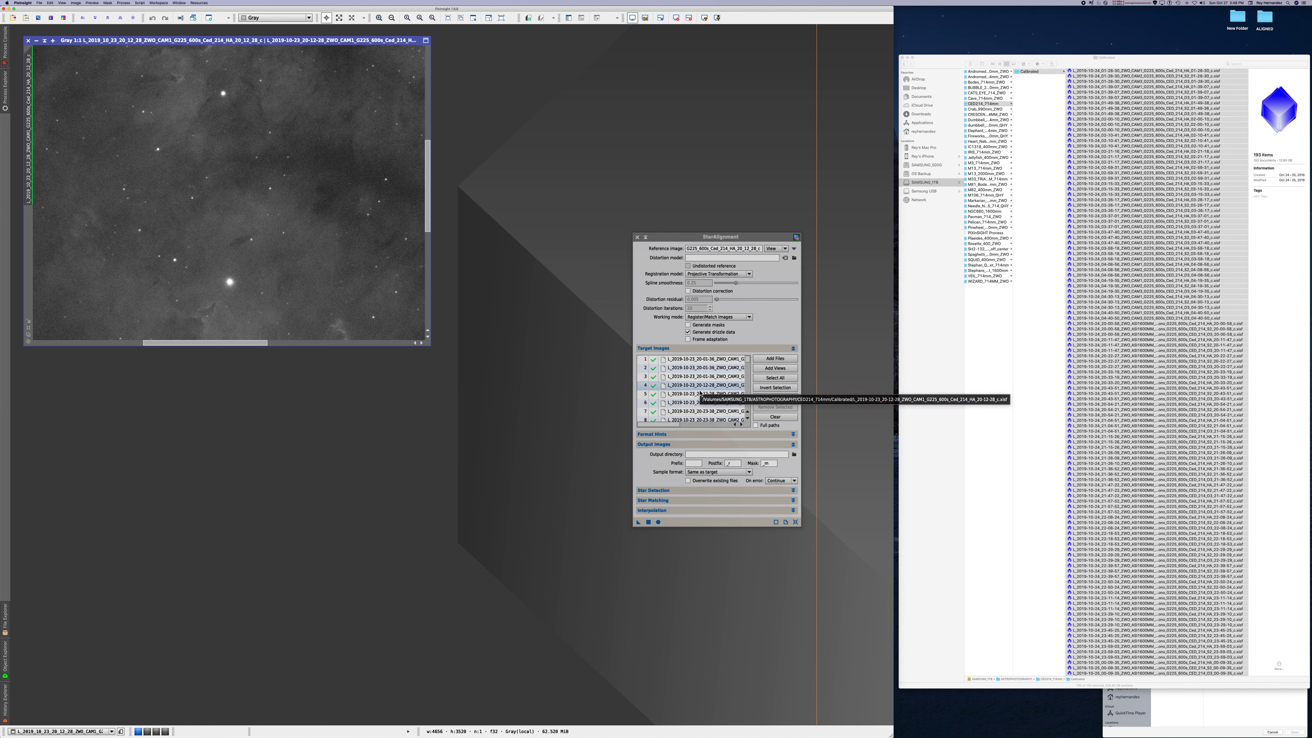
# Check the added frames in the target list and bring up the output directory chooser
pyautogui.click(663, 426)
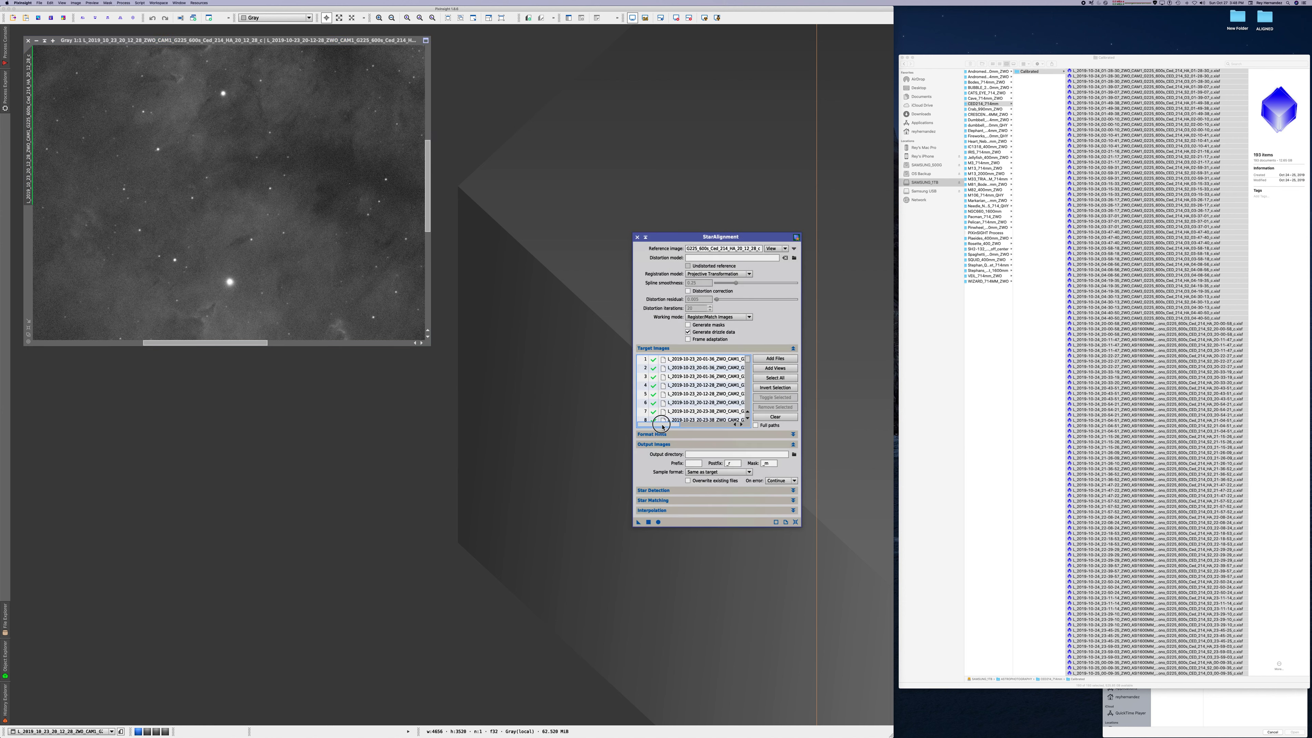
pyautogui.moveTo(663, 426); pyautogui.dragTo(699, 427)
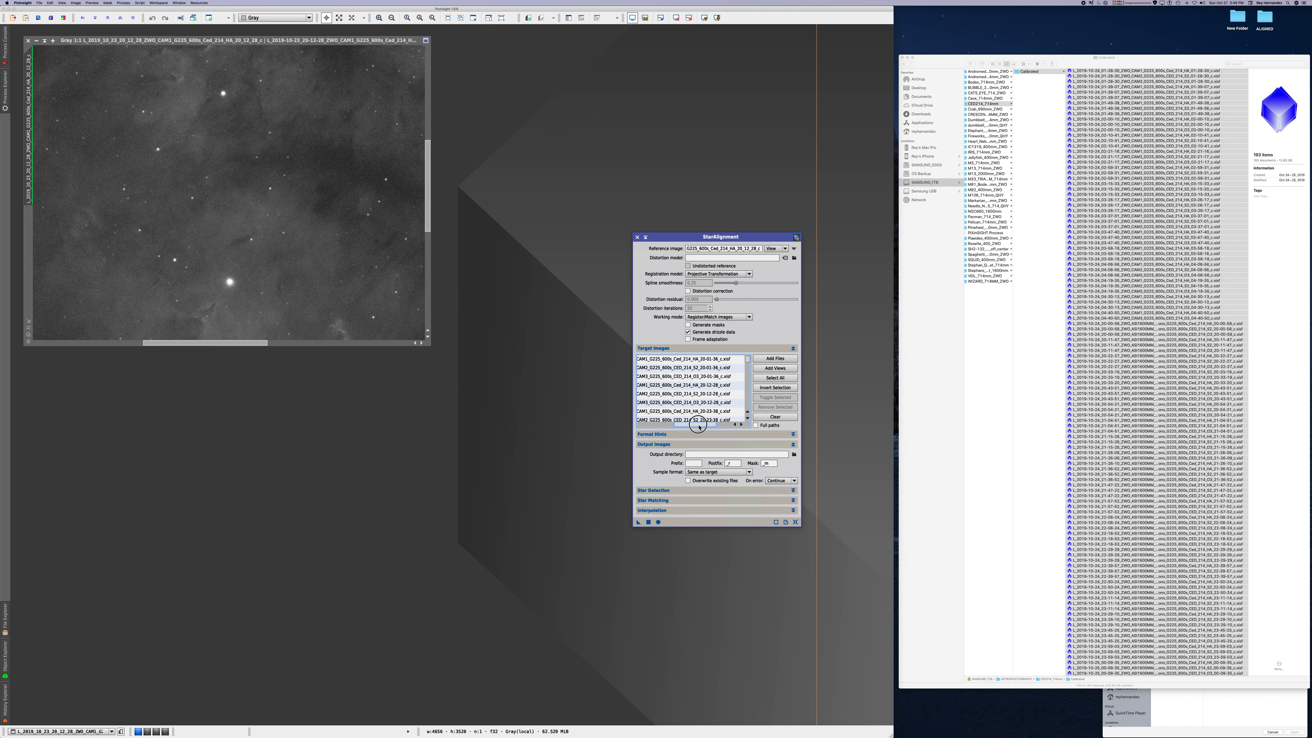
pyautogui.moveTo(699, 426); pyautogui.dragTo(663, 426)
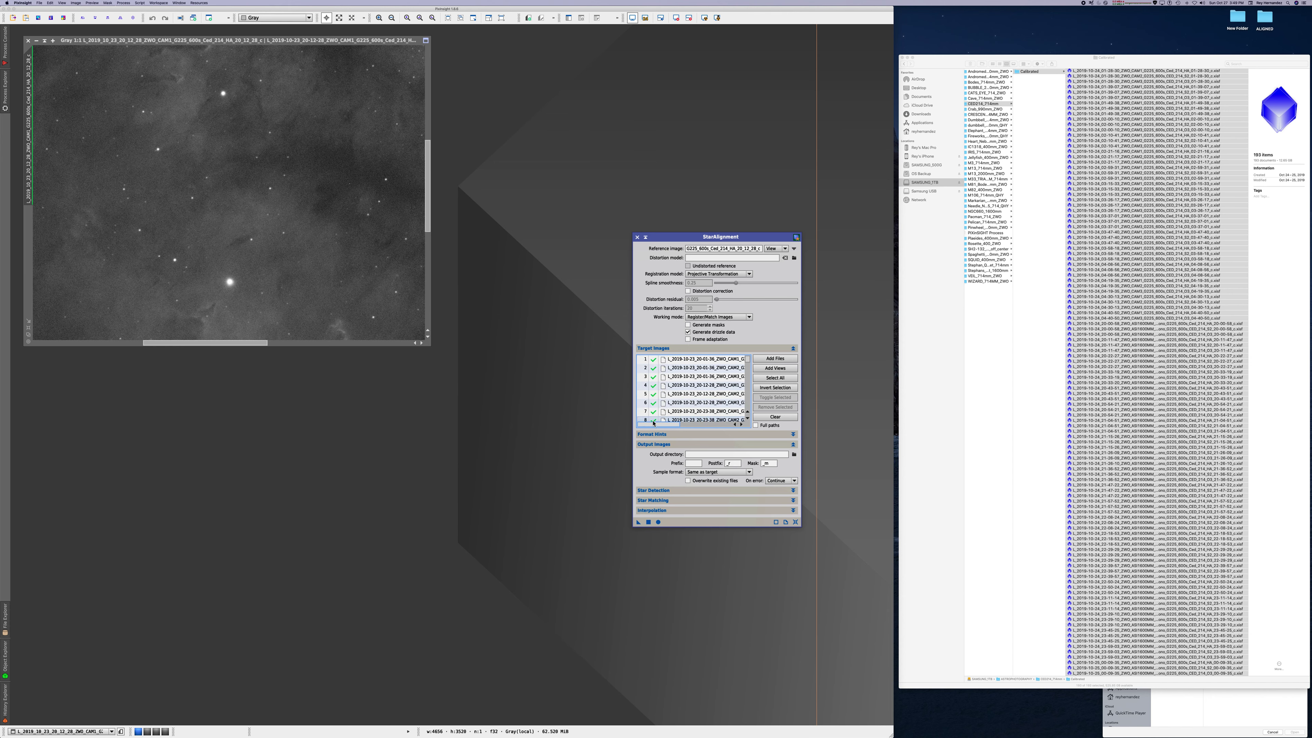
pyautogui.moveTo(750, 360); pyautogui.dragTo(747, 410)
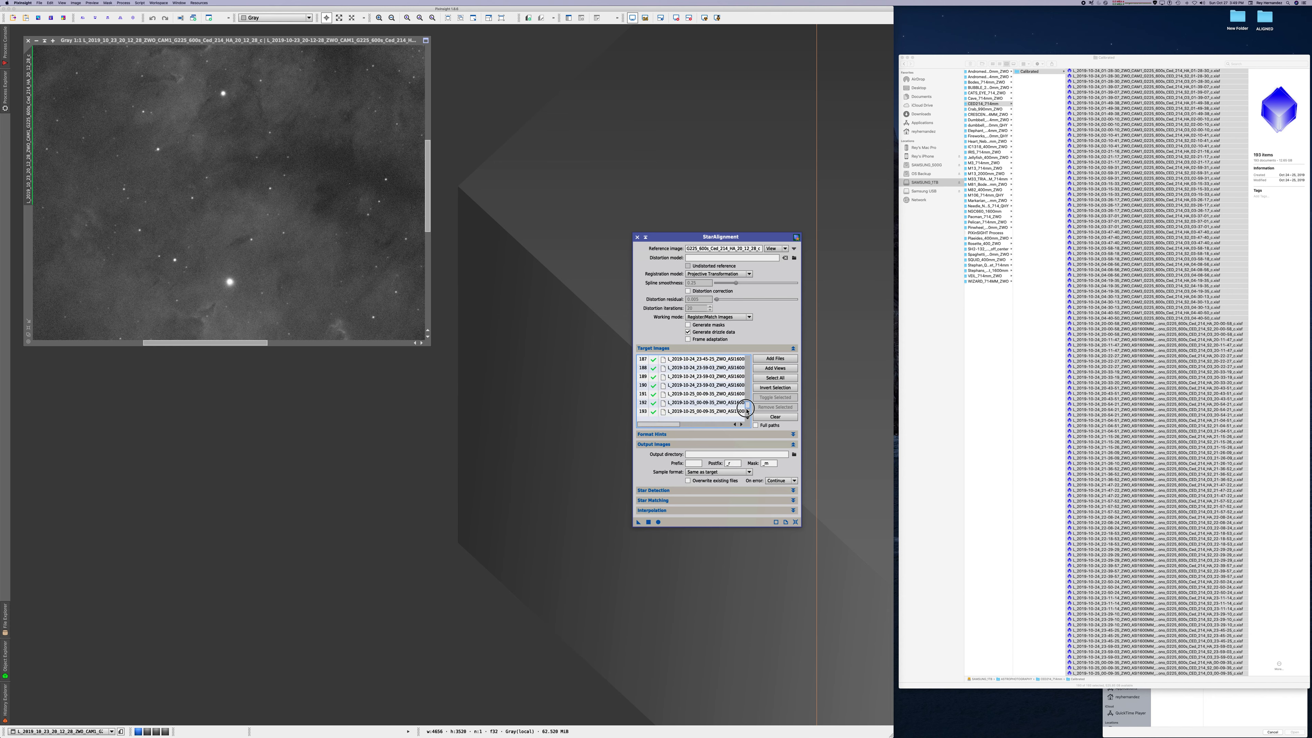
pyautogui.moveTo(747, 362); pyautogui.dragTo(747, 355)
pyautogui.click(795, 456)
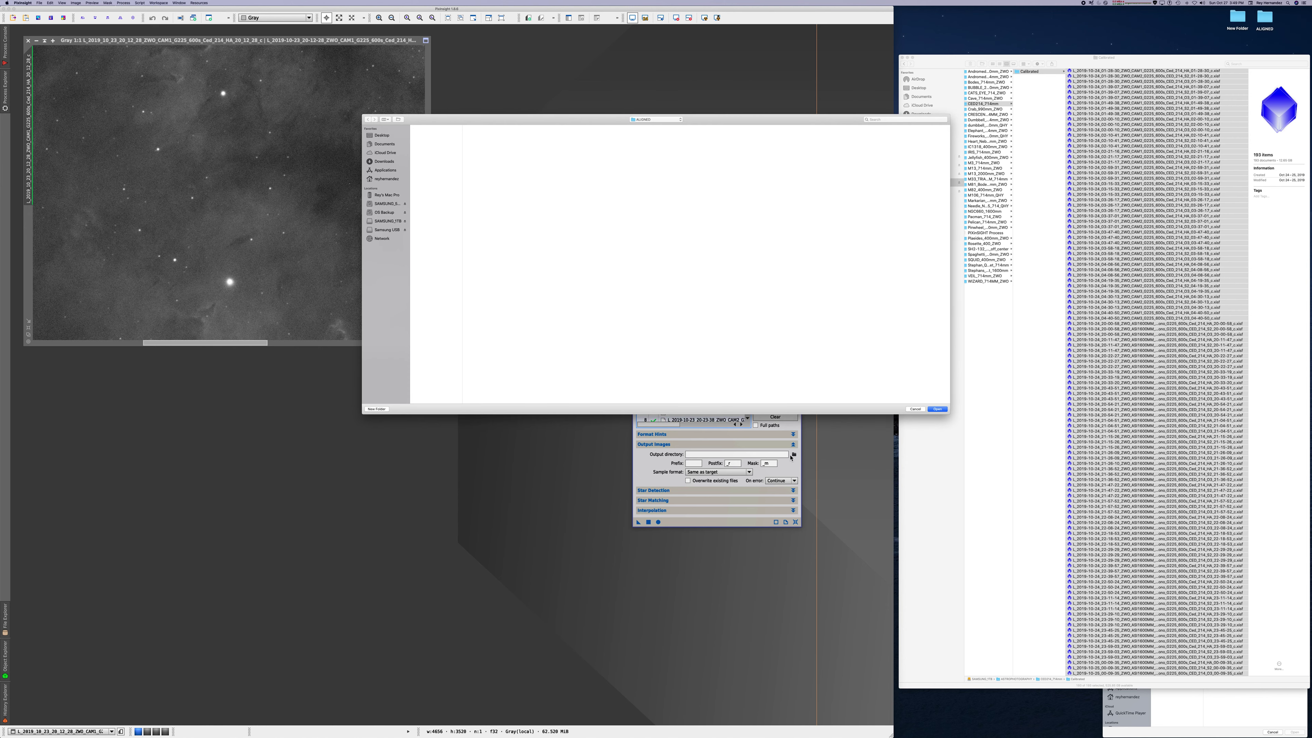
# Set the output directory to the Desktop's ALIGNED folder and start alignment with Apply Global
pyautogui.click(387, 135)
pyautogui.click(432, 127)
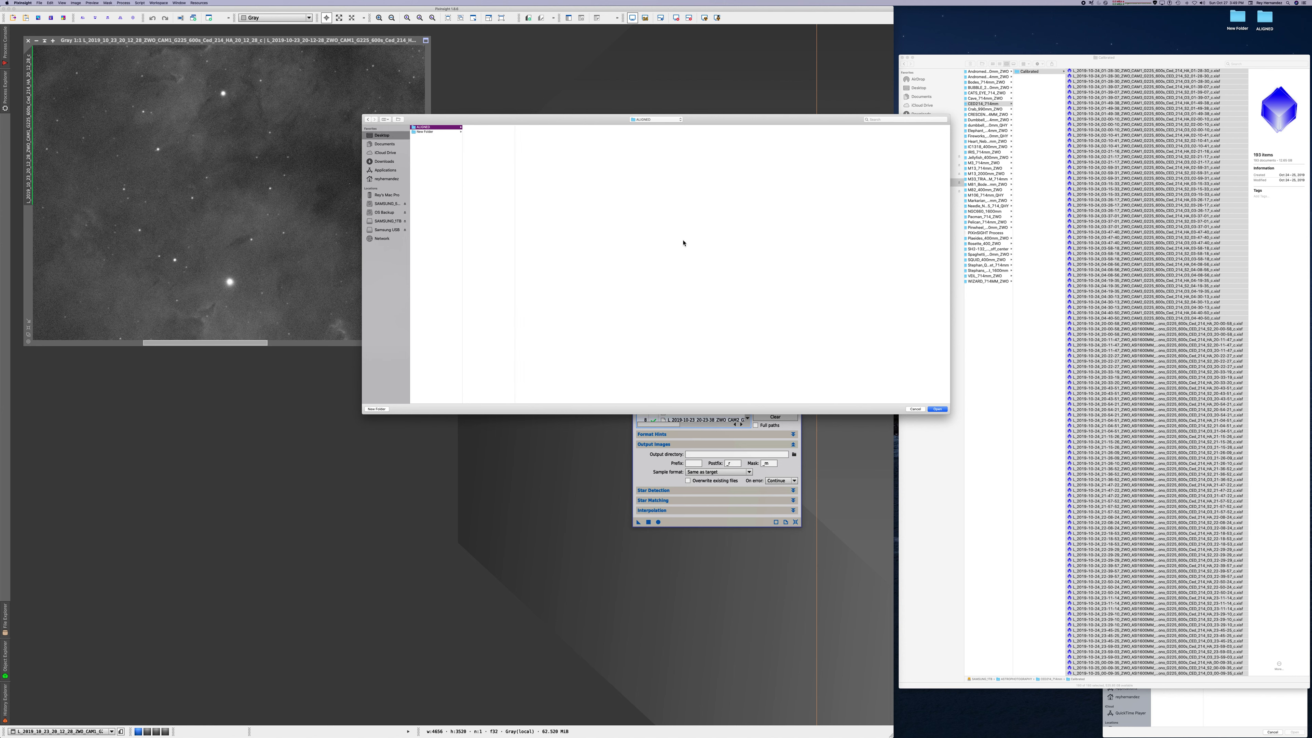
pyautogui.click(937, 409)
pyautogui.click(659, 522)
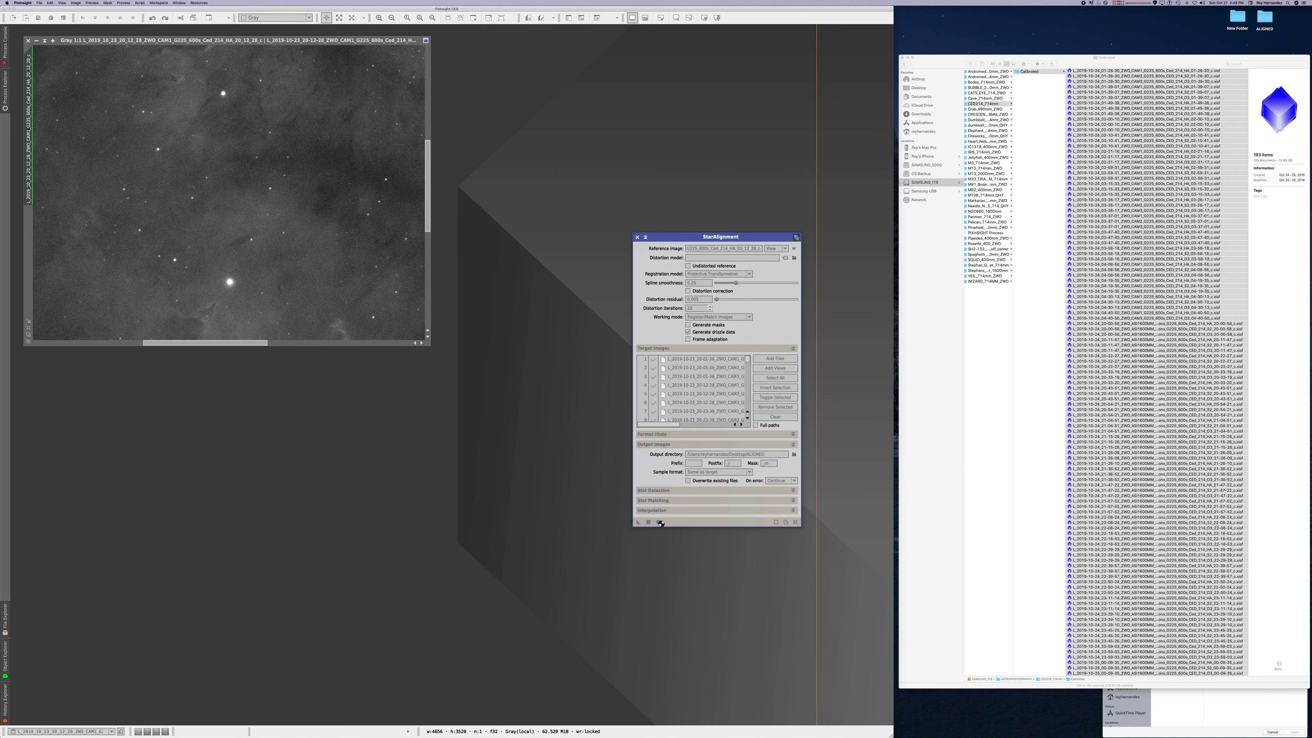